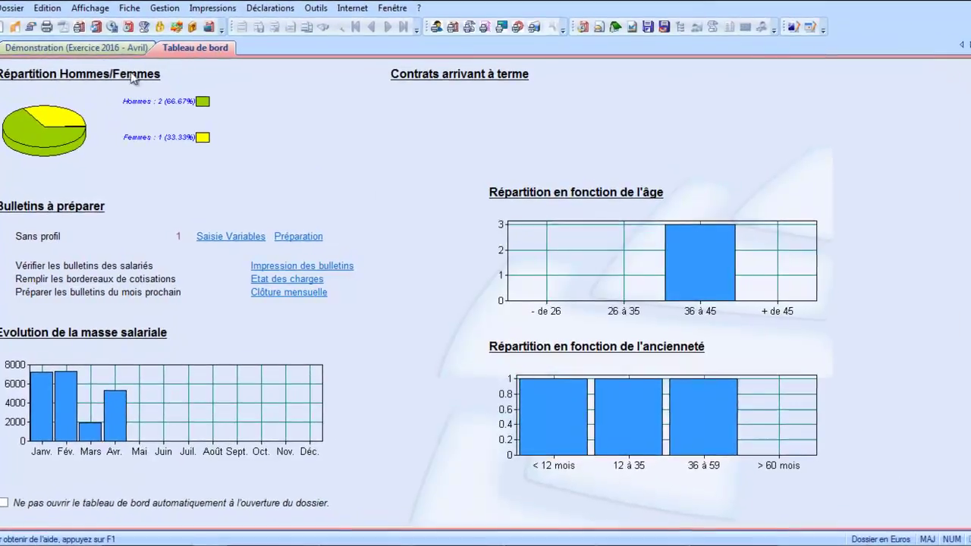
Review the apprentice's employee record, covering the birth date, contract details and pay information.
click(91, 50)
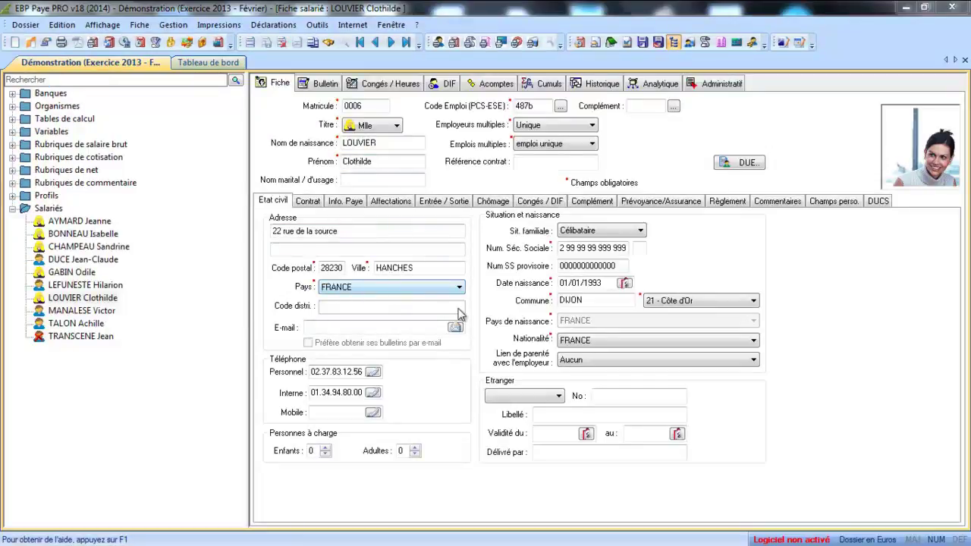
click(595, 282)
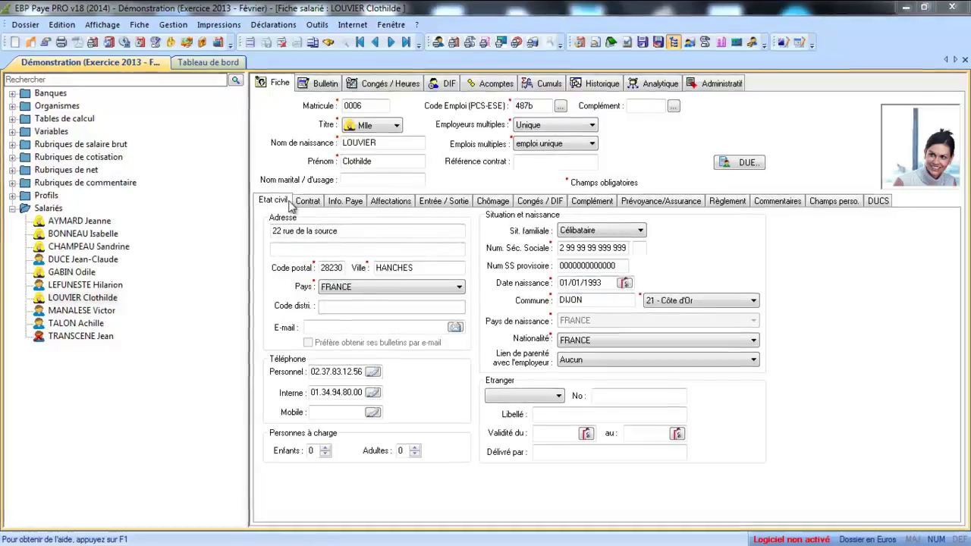
click(314, 202)
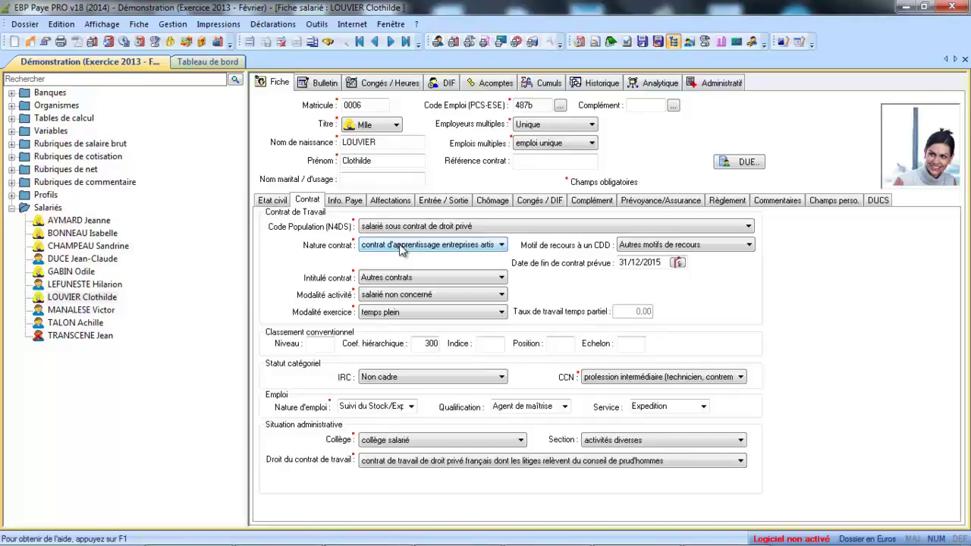
click(351, 202)
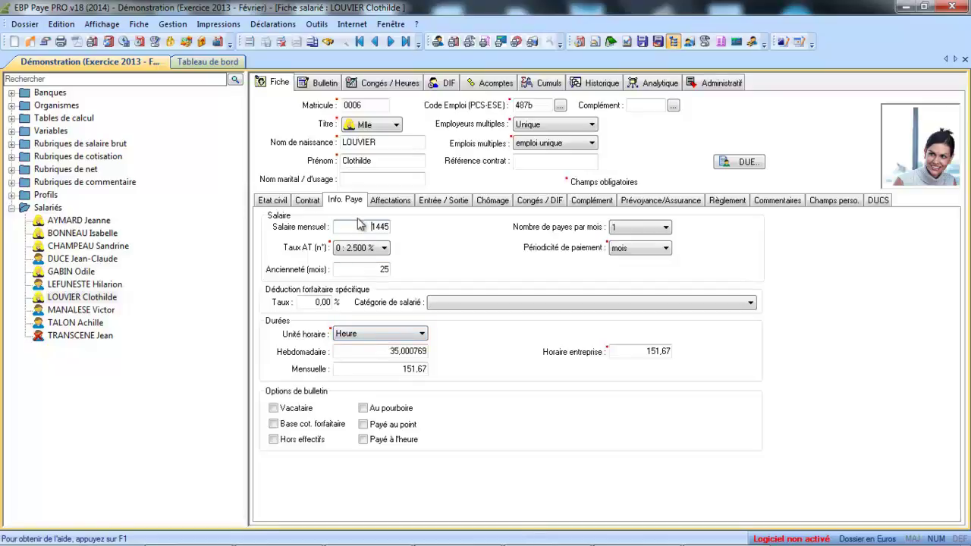
Open the apprentice's February 2013 payslip and select the profile Apprenti (Entps -11 sal.).
click(322, 85)
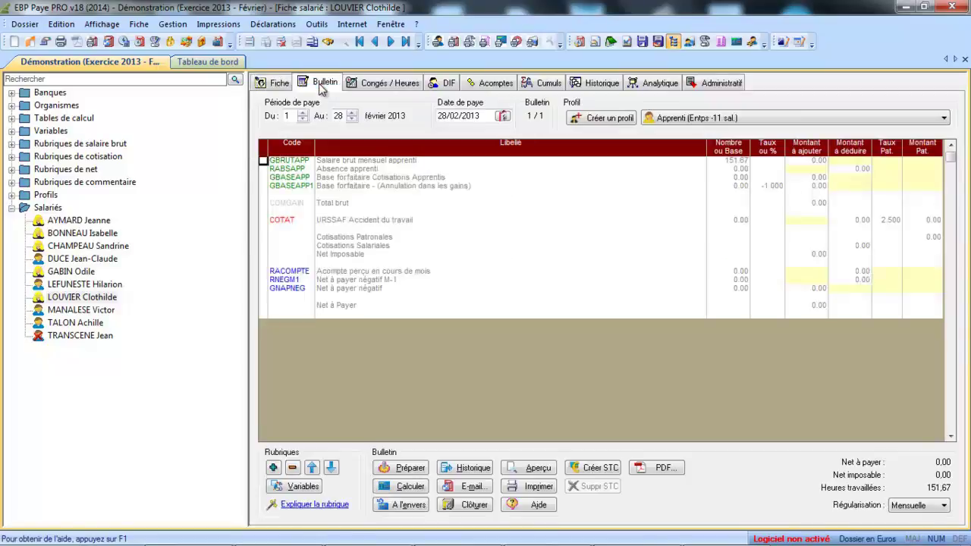
click(695, 120)
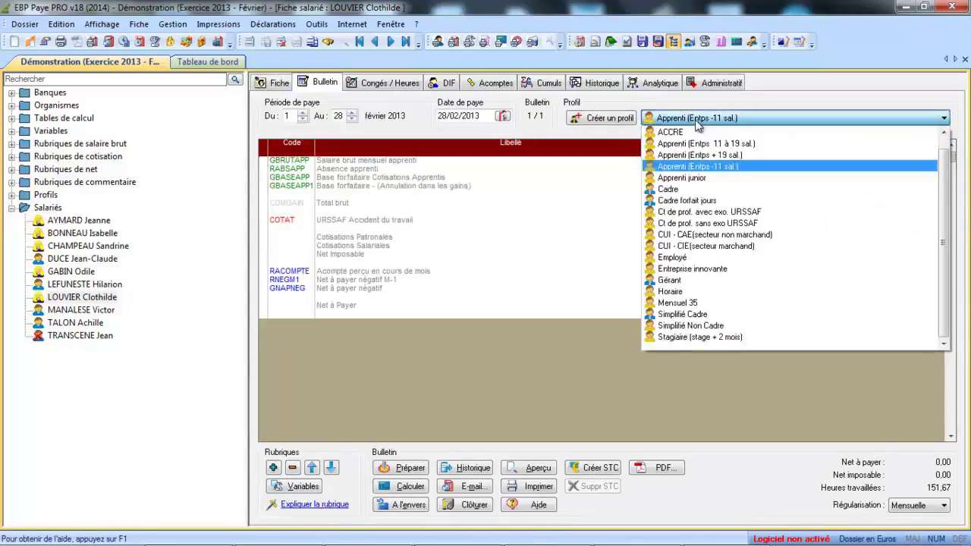
click(704, 167)
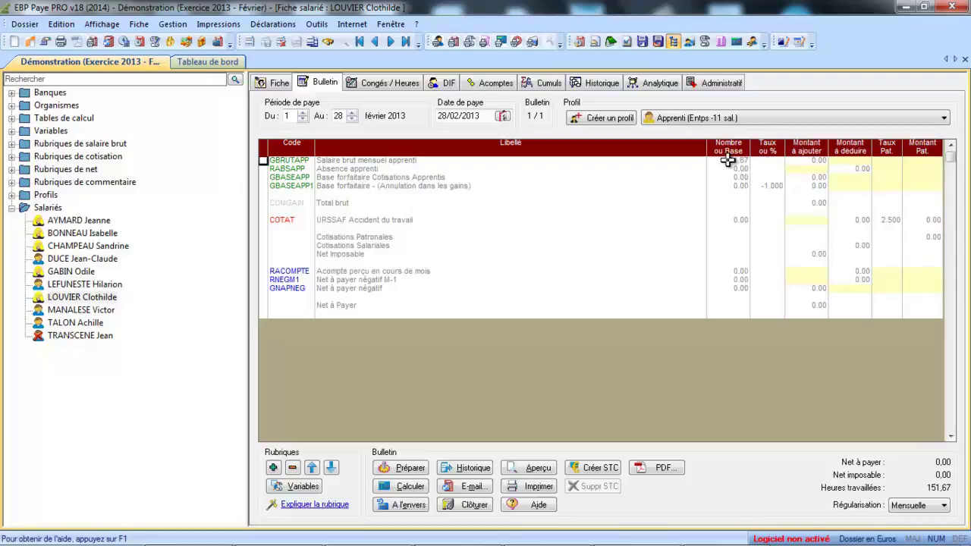
Set the variables AGE to 21 and CONTRAT to 1 for the GBRUTAPP line of the payslip.
double_click(729, 163)
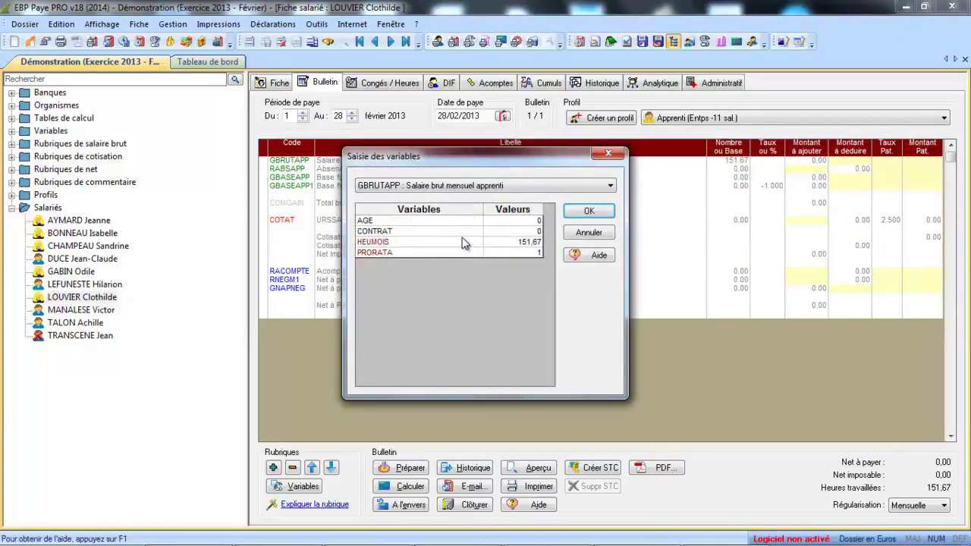
click(522, 220)
text(21)
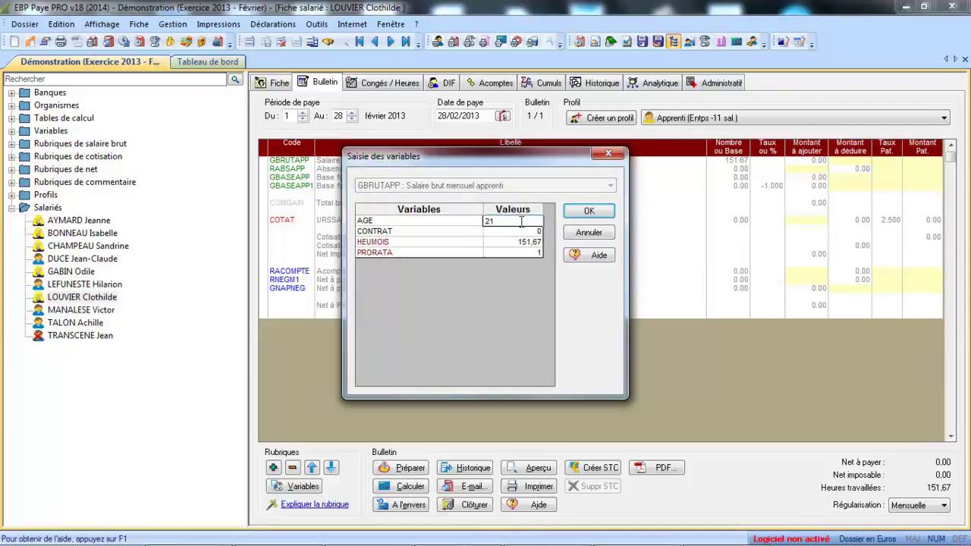
click(518, 232)
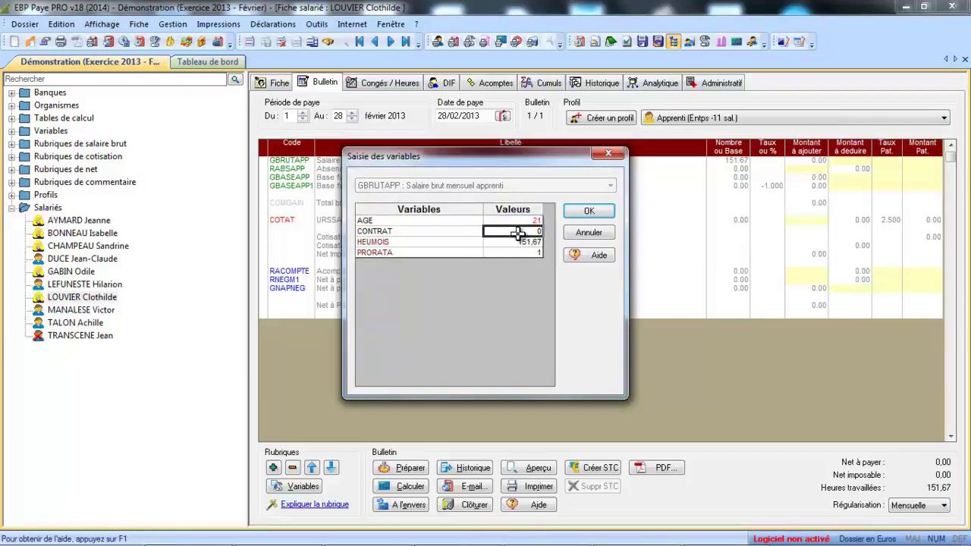
text(1)
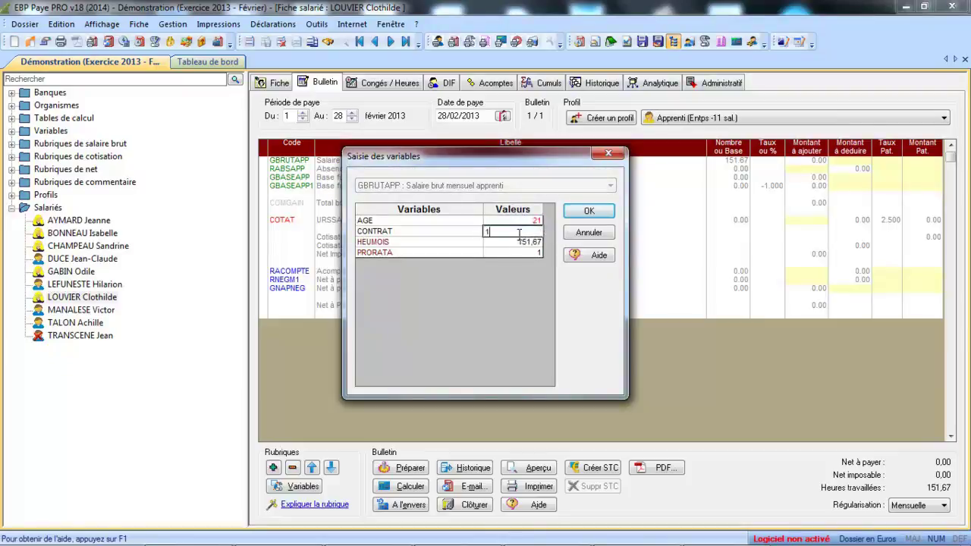
click(592, 212)
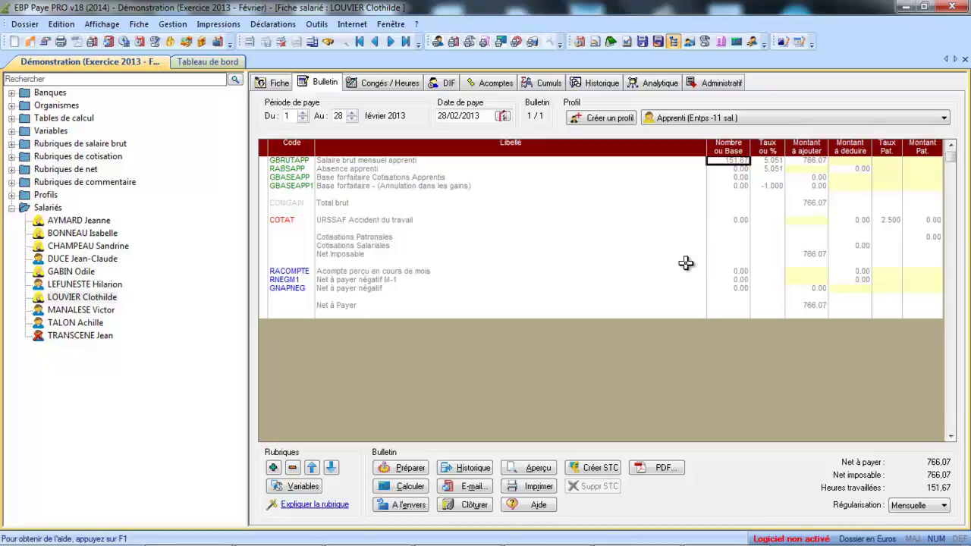
Set the variable JOURMOIS to 30 for the GBASEAPP1 line of the payslip.
click(733, 220)
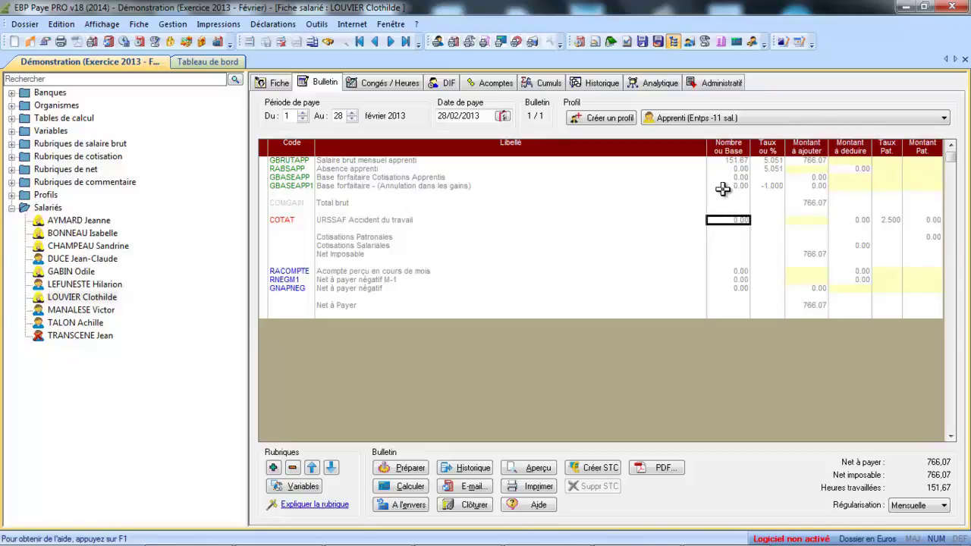
double_click(728, 185)
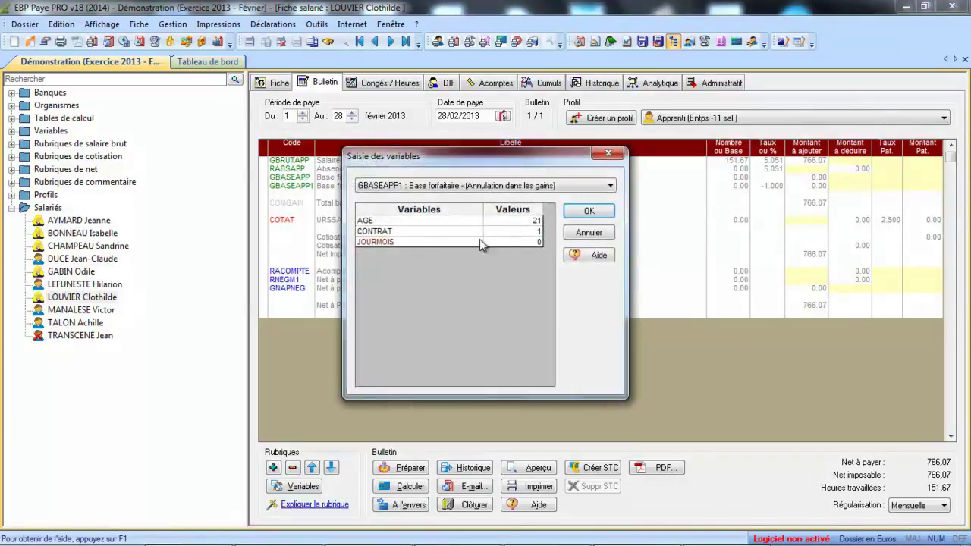
click(512, 243)
text(30)
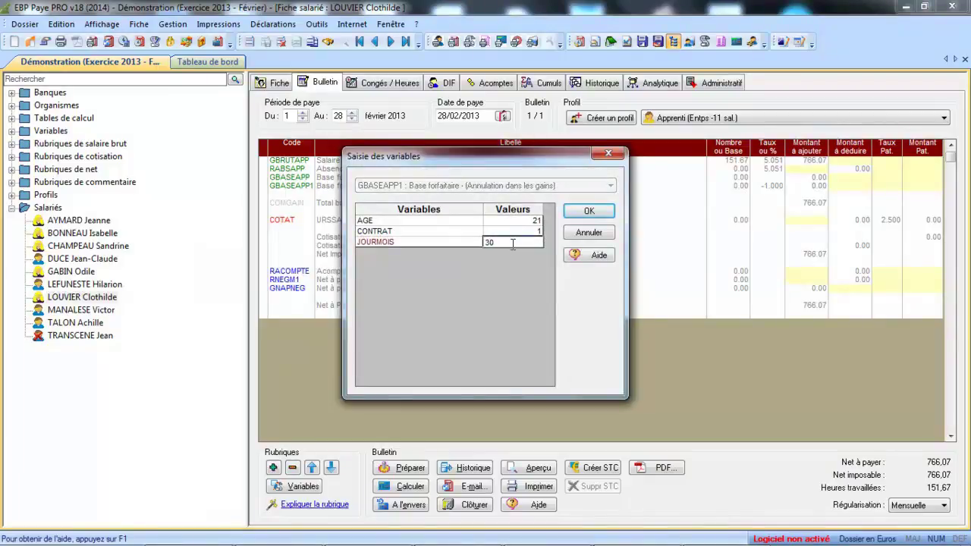
click(583, 214)
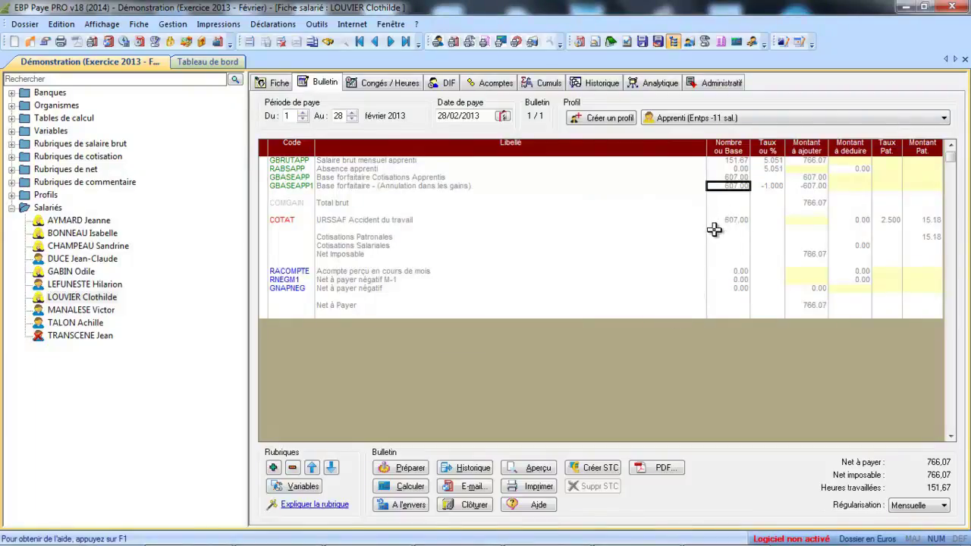
Examine the GBRUTAPP item's base, rate and amount formulas in plain-language translation, reading the whole rate formula, and close it without changes.
click(303, 160)
double_click(303, 160)
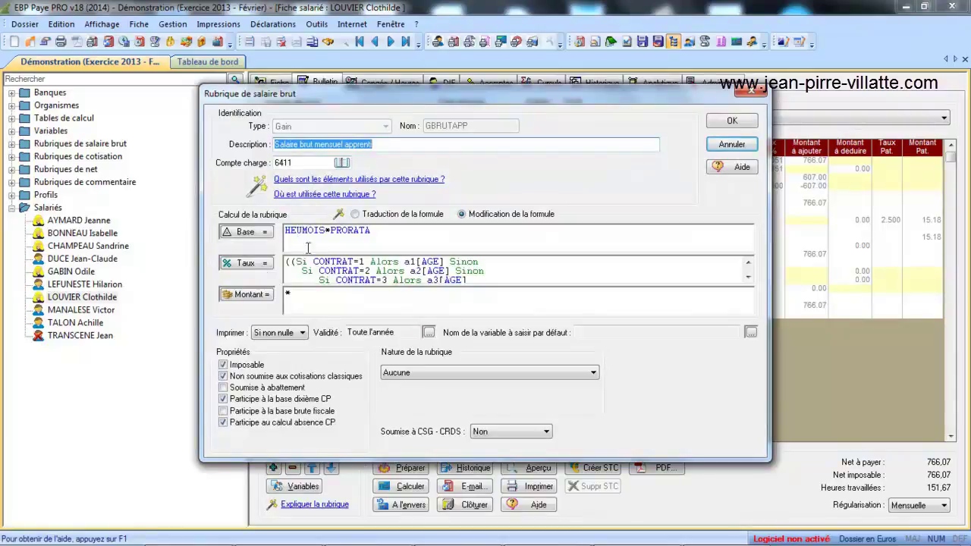
click(377, 215)
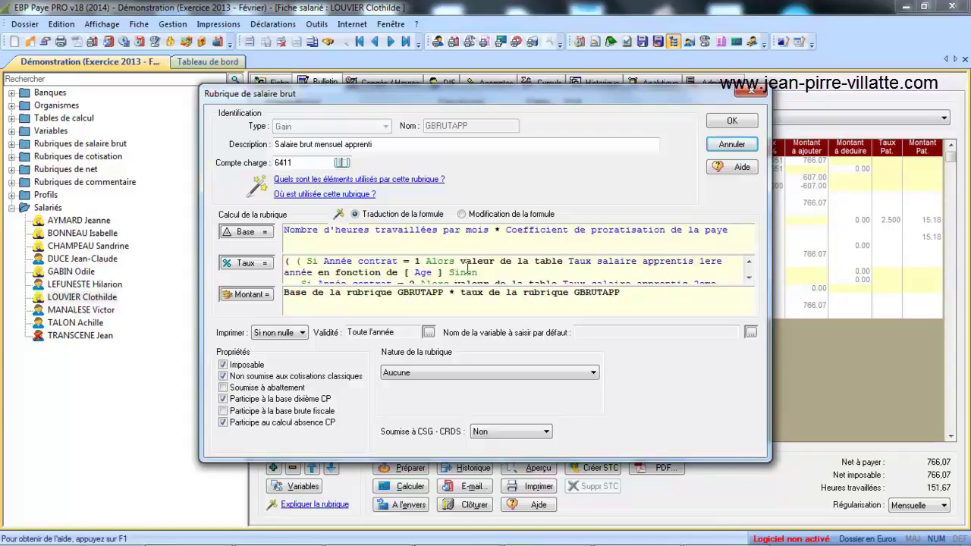
click(749, 278)
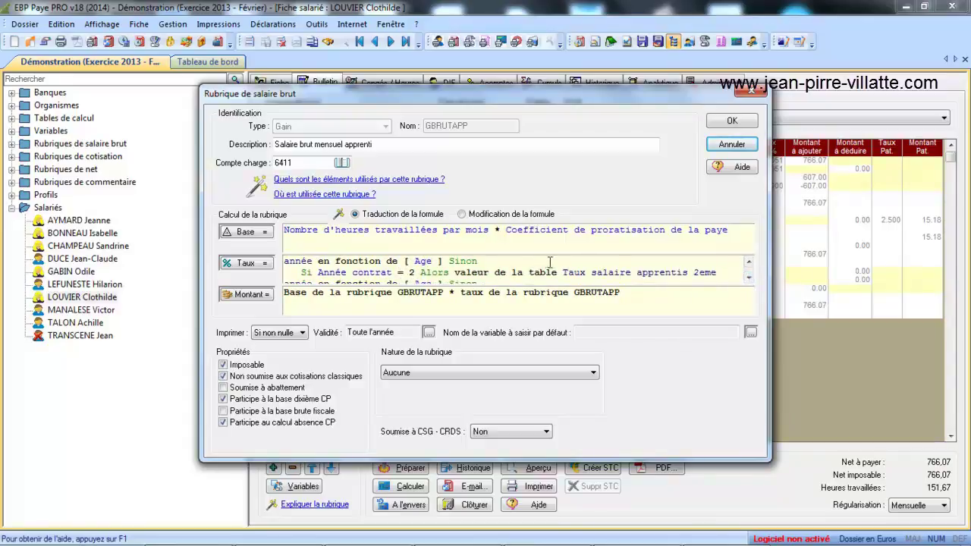
click(748, 278)
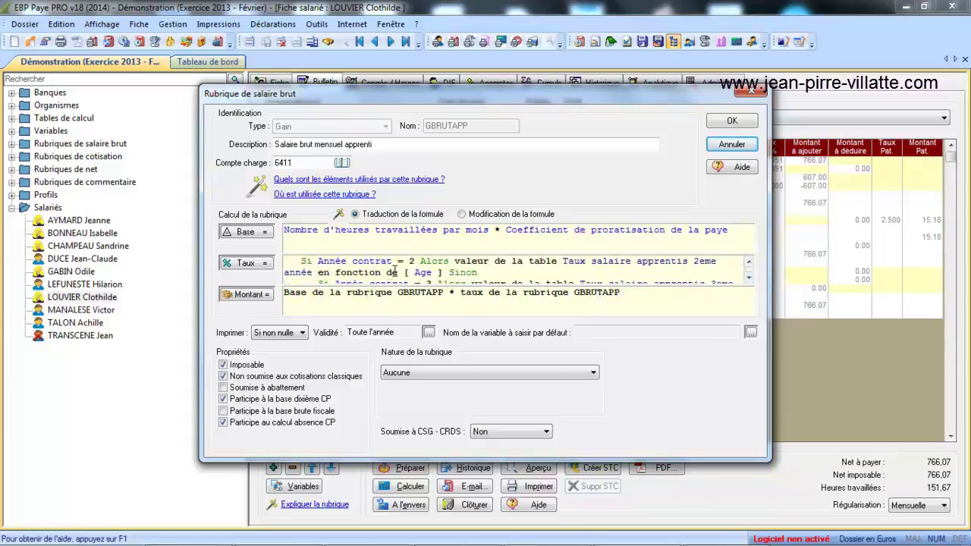
click(749, 278)
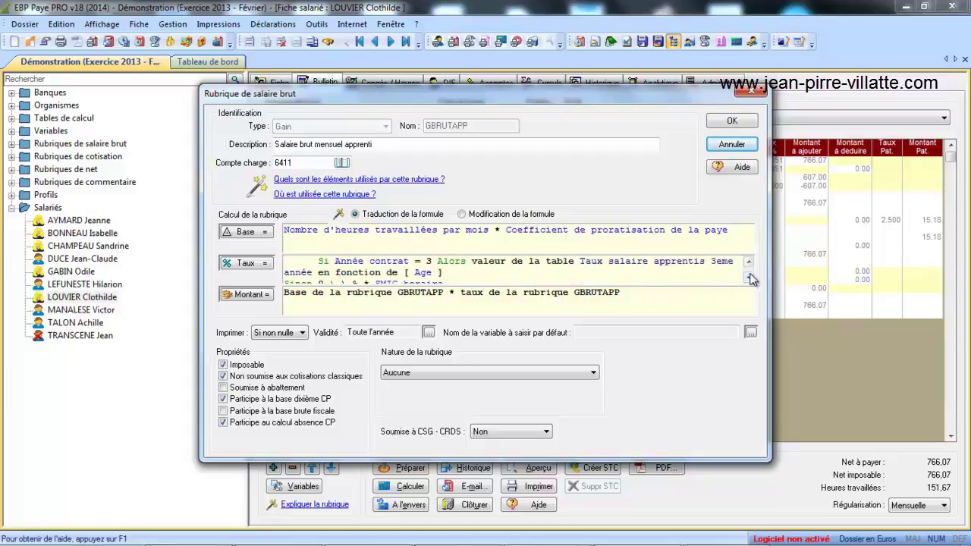
click(749, 278)
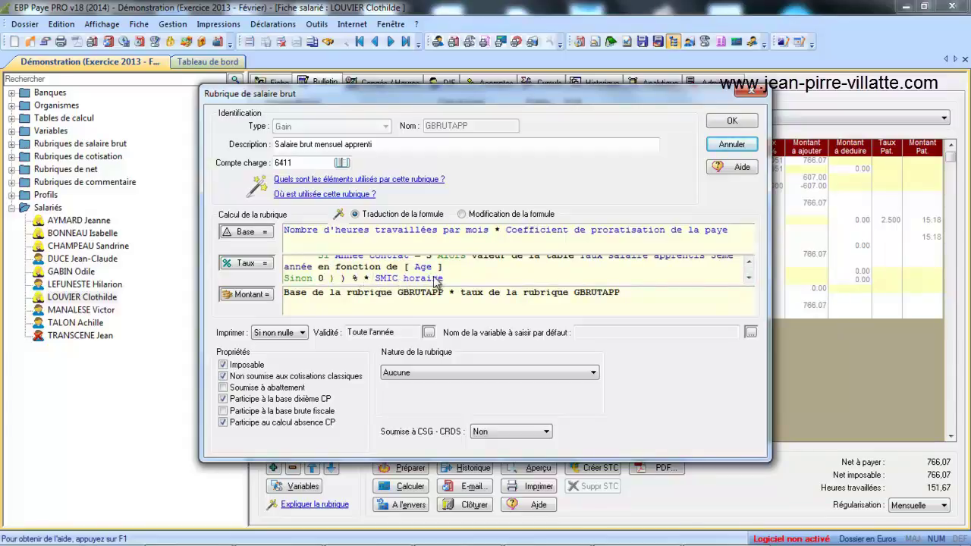
click(726, 144)
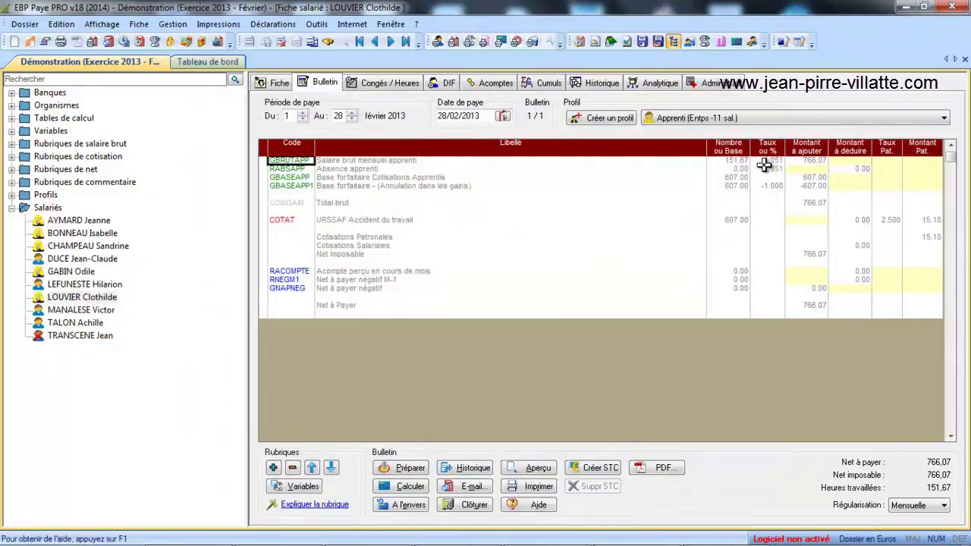
Examine the full base formula of the GBASEAPP1 item and close the item without changes.
double_click(294, 186)
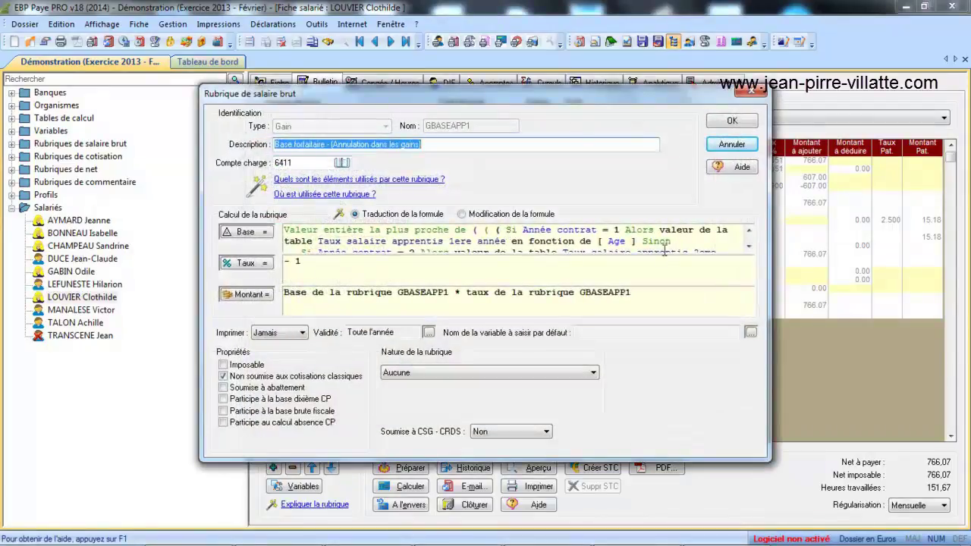
click(748, 249)
click(748, 249)
click(748, 248)
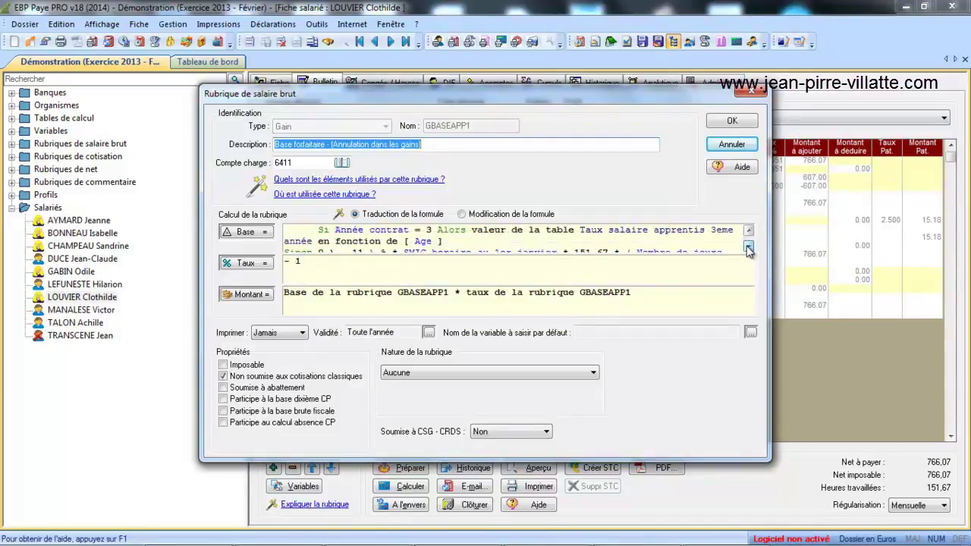
click(748, 249)
click(748, 249)
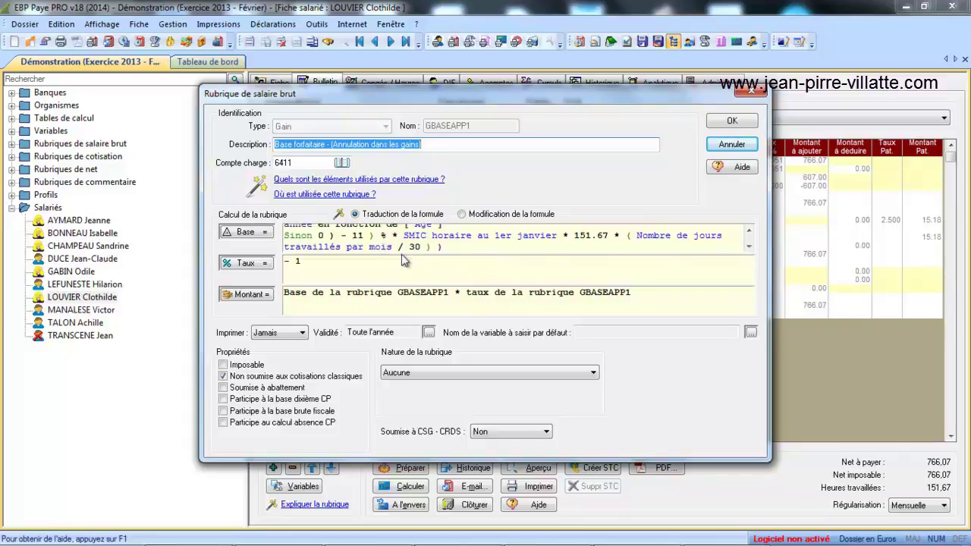
click(749, 231)
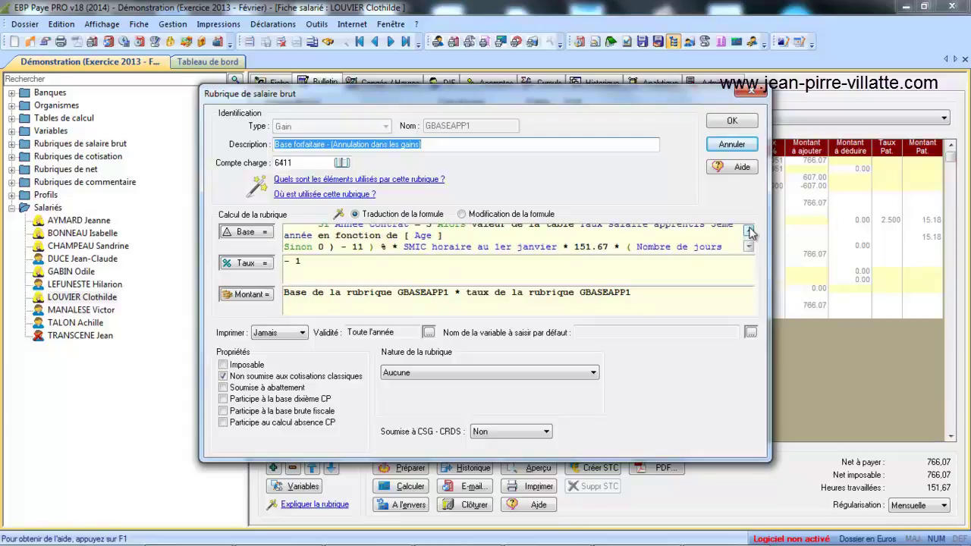
click(749, 231)
click(749, 231)
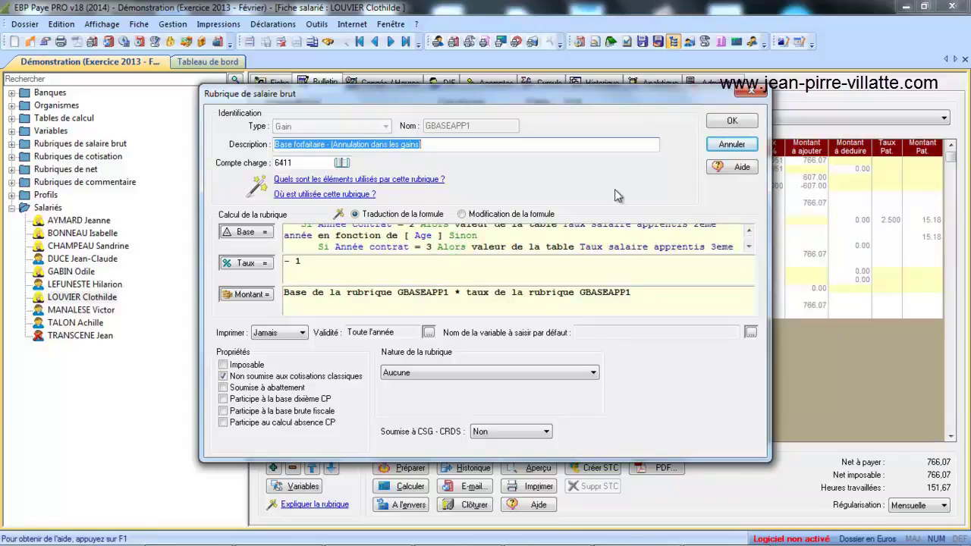
click(725, 145)
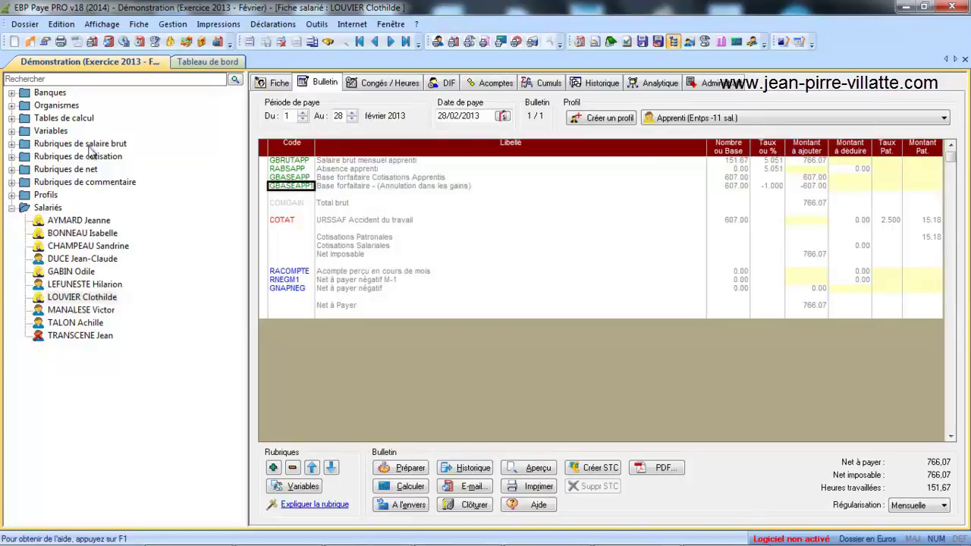
Consult calculation table A1 for first-year apprentice rates and inspect its 21 to 999 interval row without changing it.
click(12, 118)
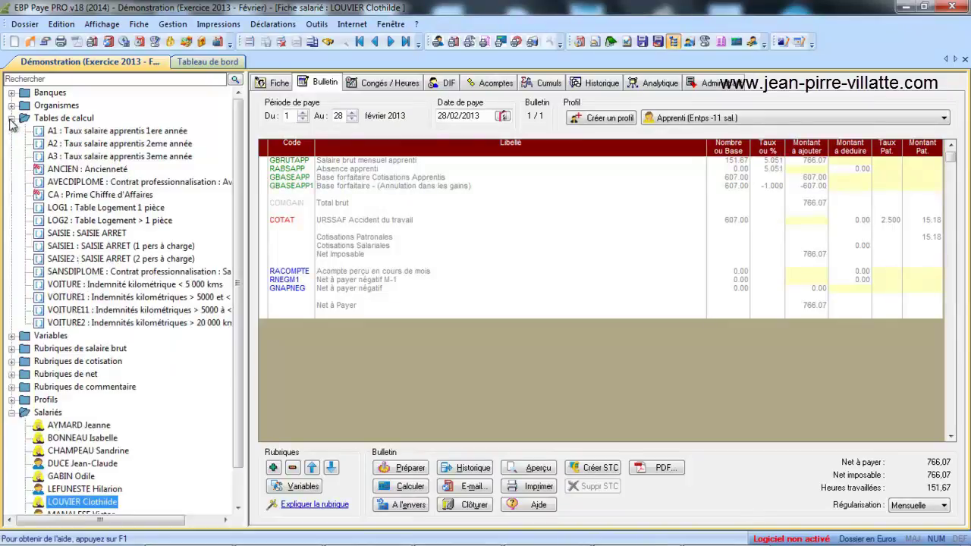
click(88, 134)
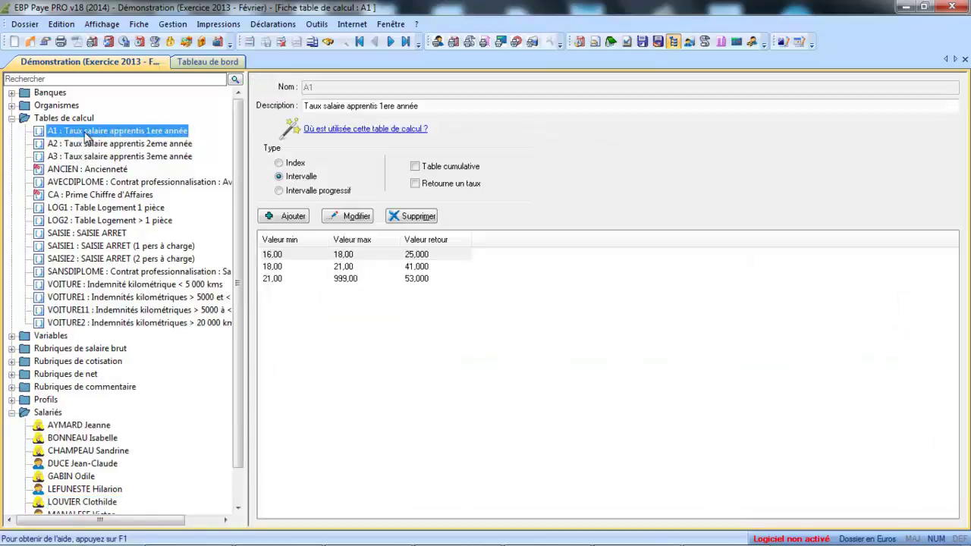
click(273, 282)
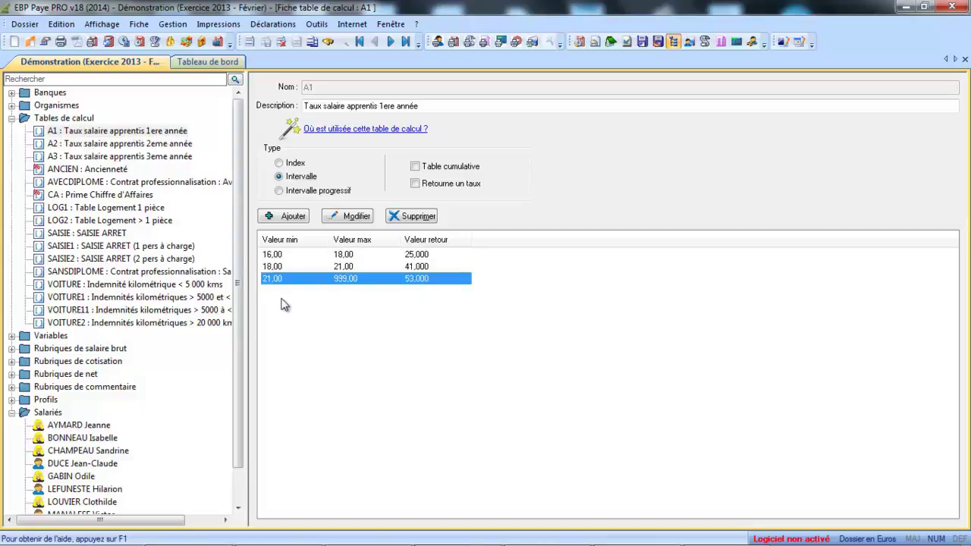
double_click(430, 282)
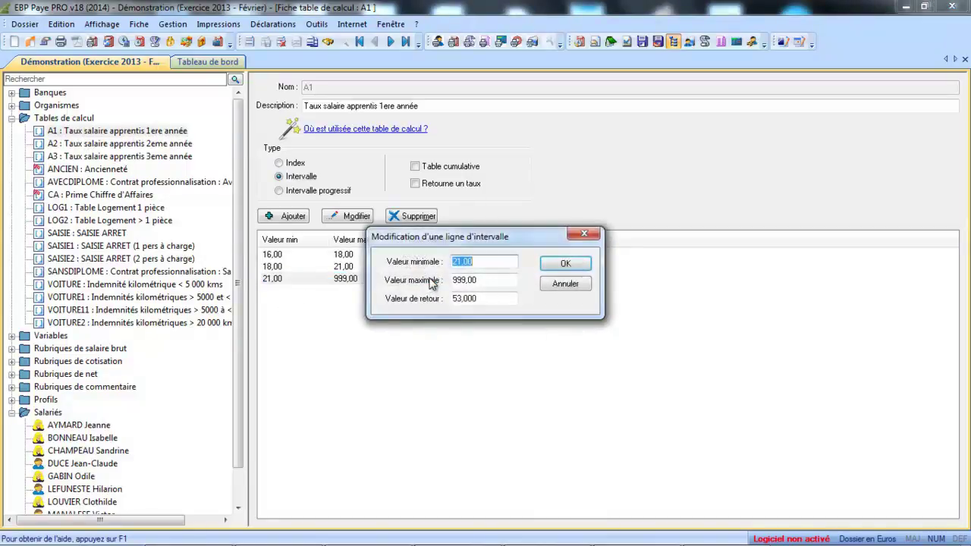
click(483, 299)
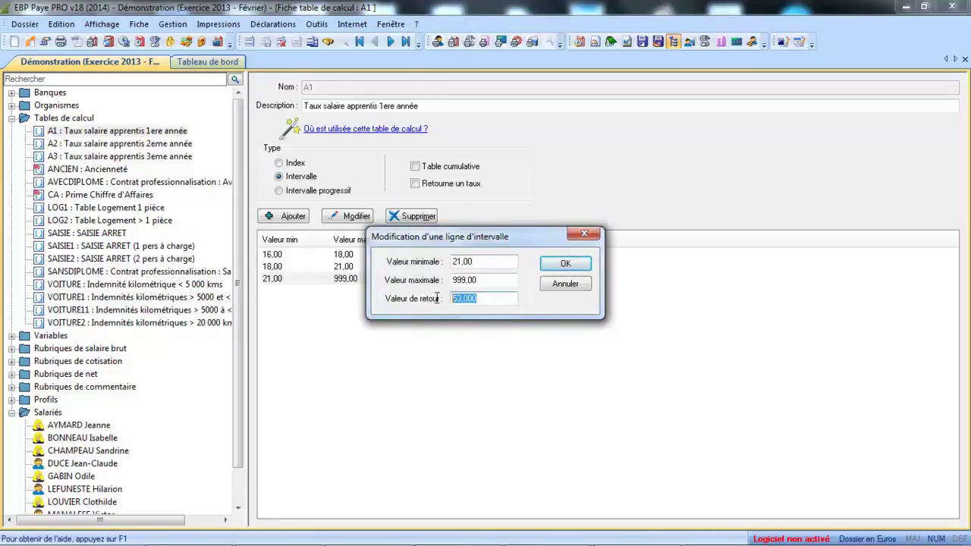
click(585, 289)
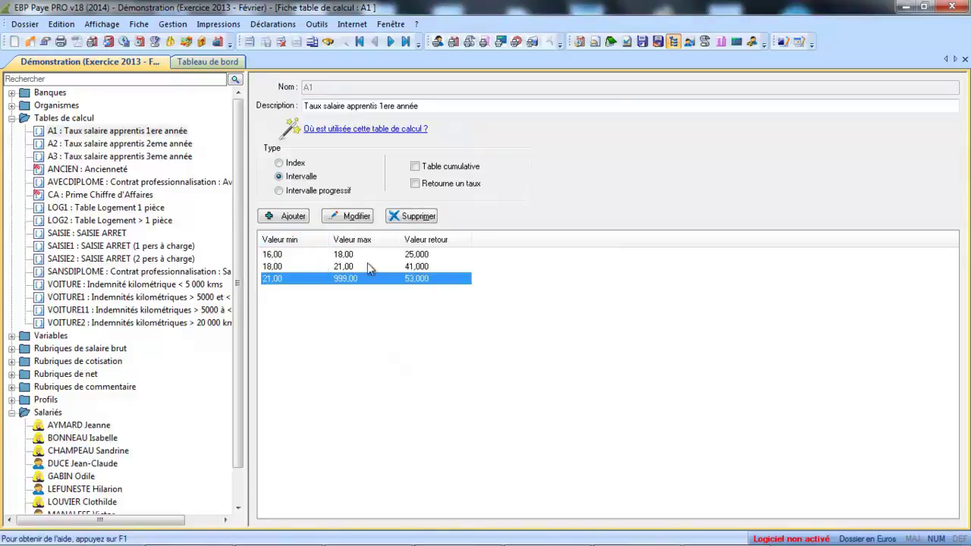
Consult calculation table A2 for second-year apprentice rates and inspect its 18 to 21 interval row without changing it.
click(135, 144)
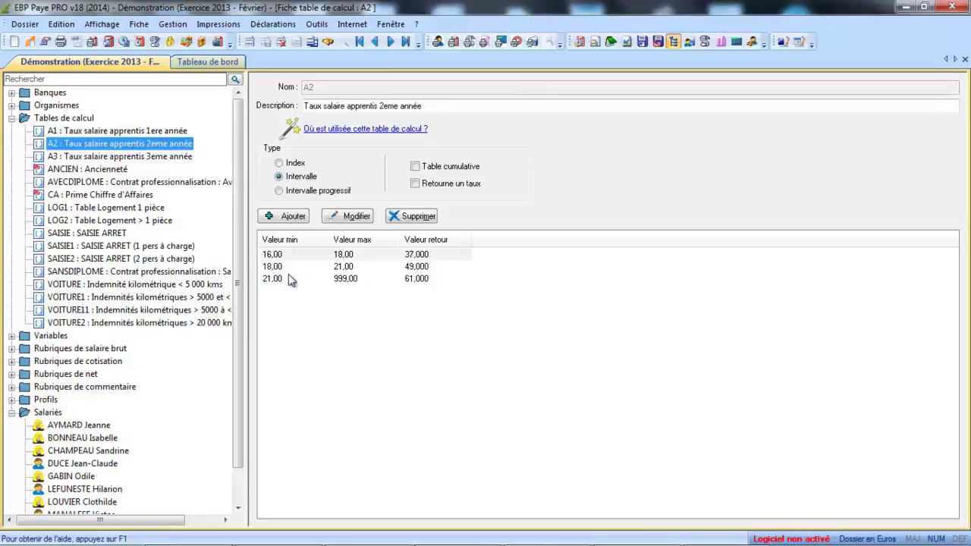
double_click(412, 267)
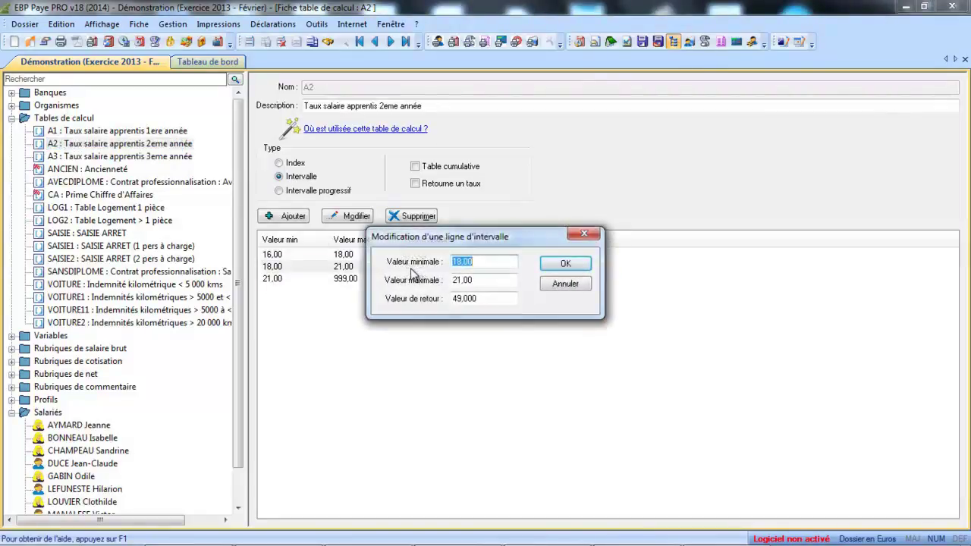
click(565, 284)
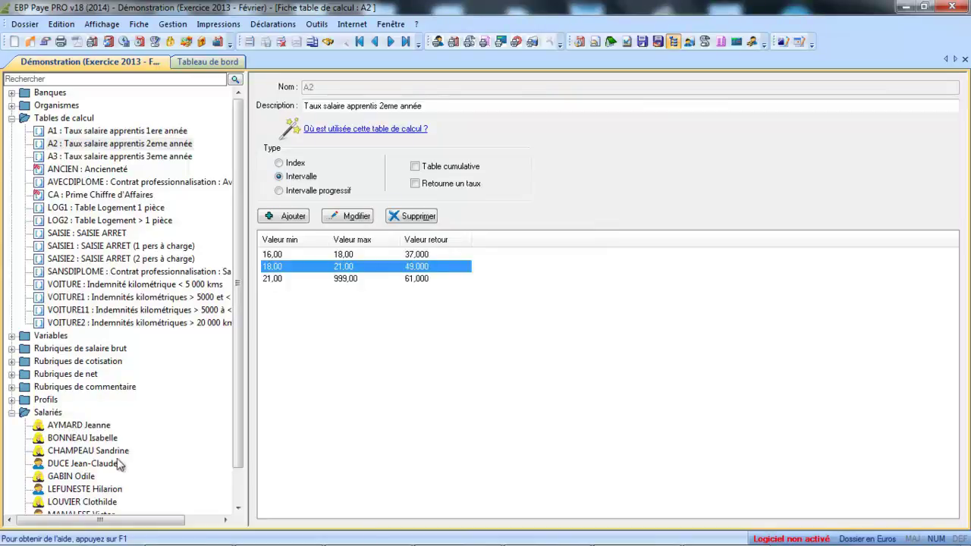
Reopen the apprentice's payslip and check the AGE and CONTRAT variables of the GBRUTAPP line, leaving their values as they are.
double_click(91, 502)
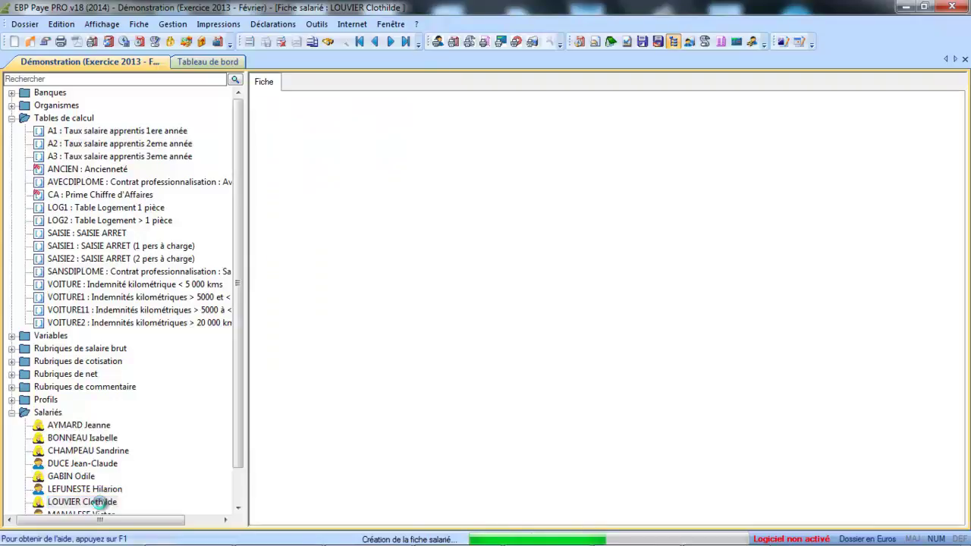
click(326, 85)
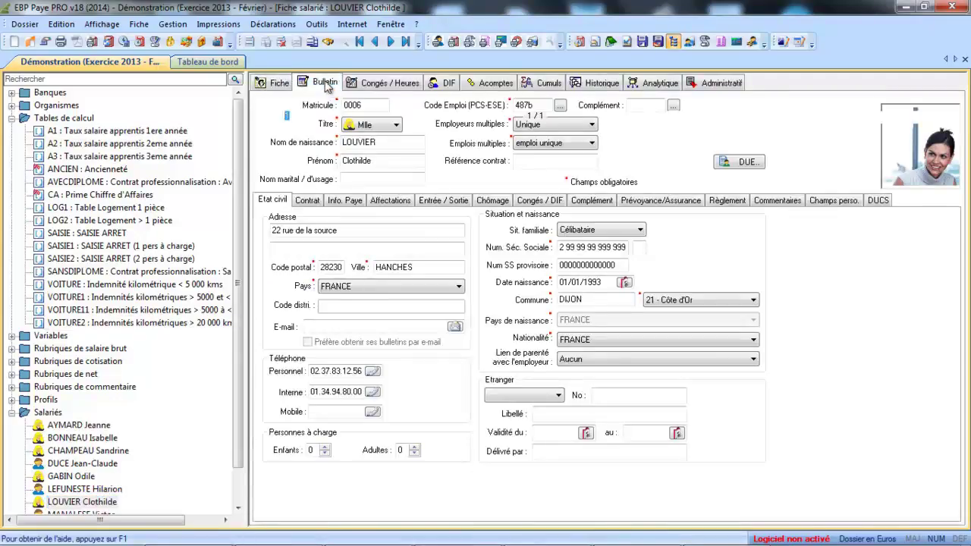
double_click(726, 162)
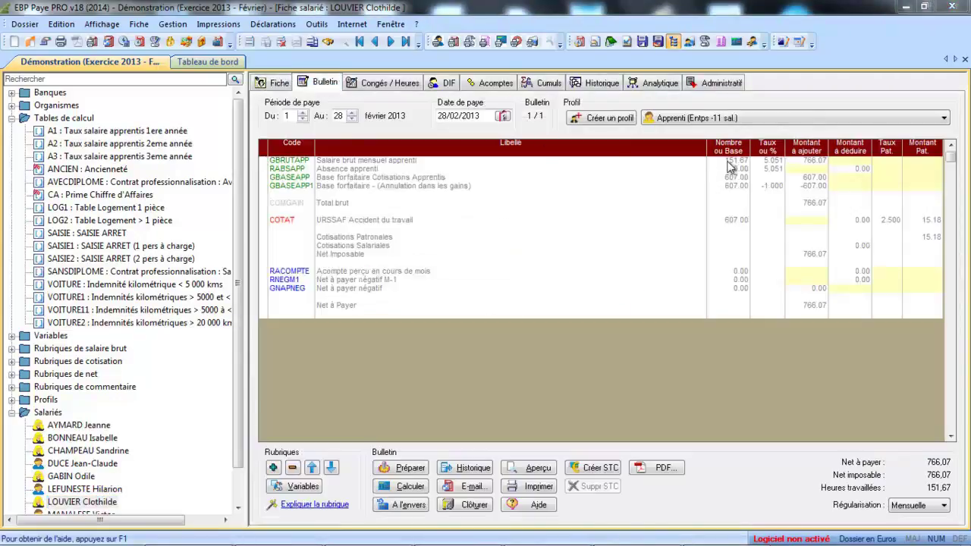
click(513, 221)
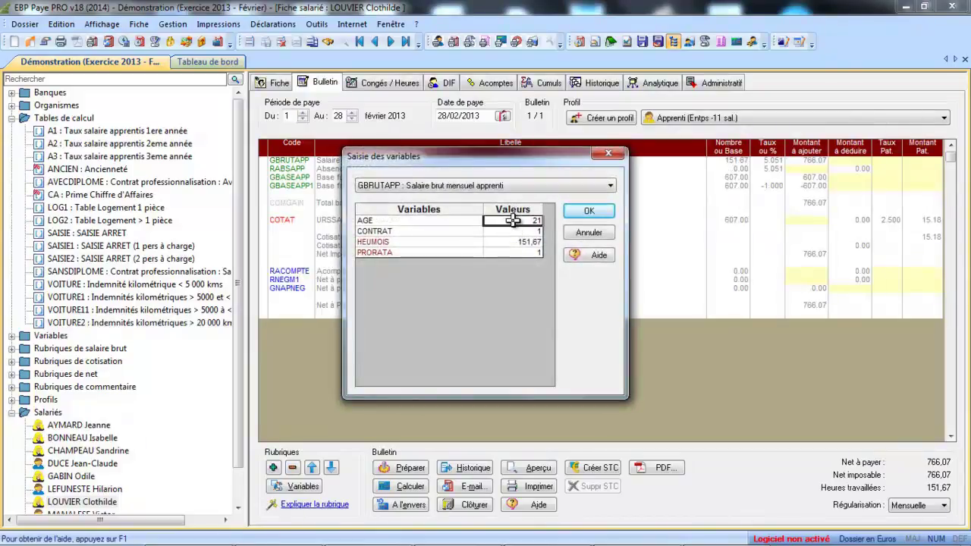
click(515, 232)
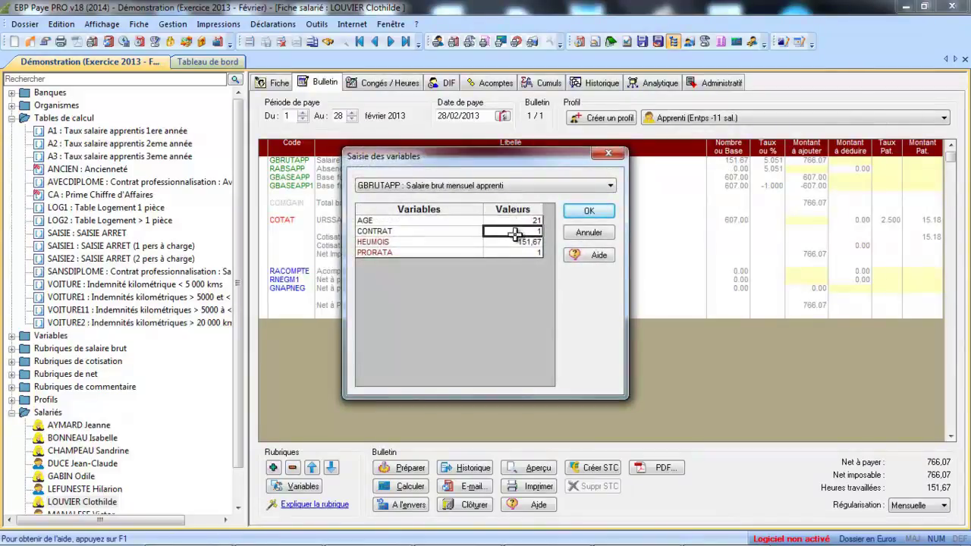
click(589, 212)
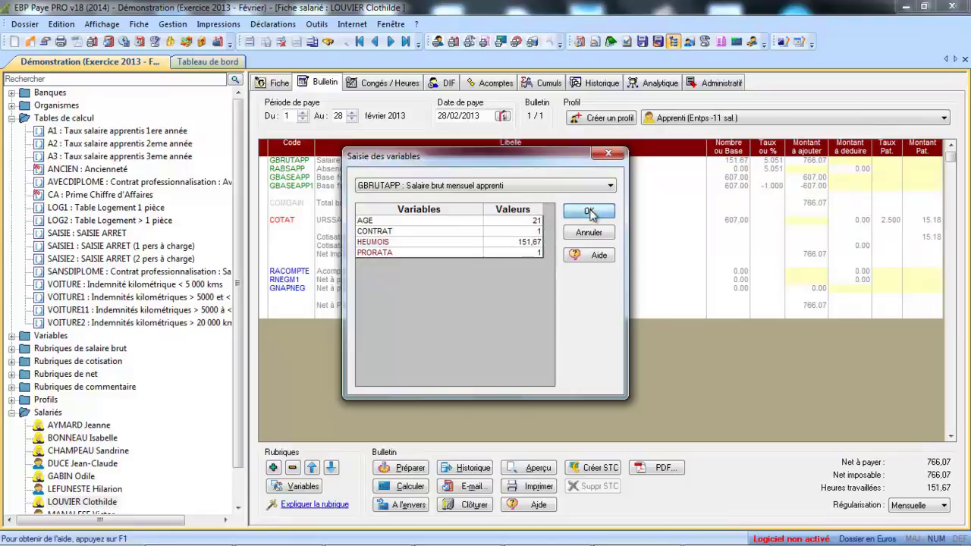
Check the JOURMOIS variable of the GBASEAPP1 line and close the variable entry without changing it.
double_click(739, 187)
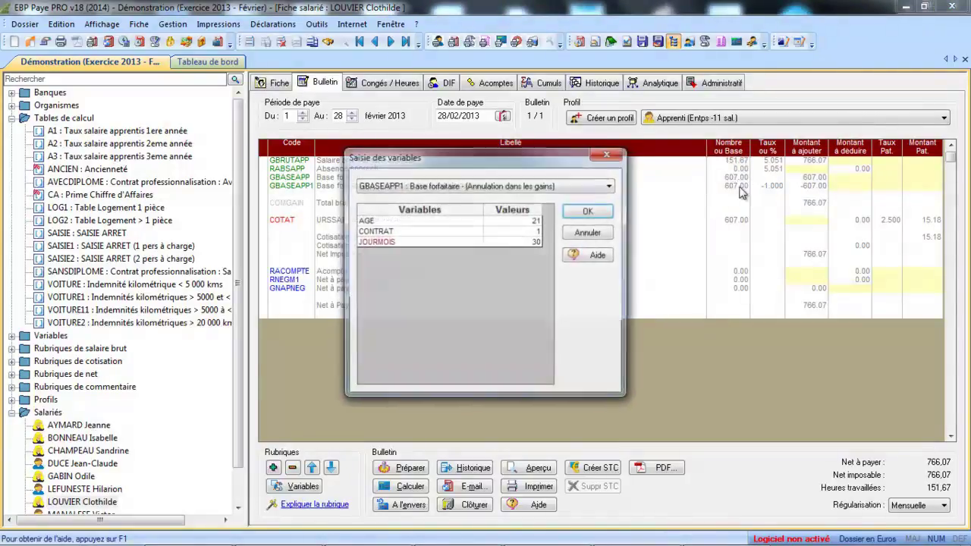
click(525, 242)
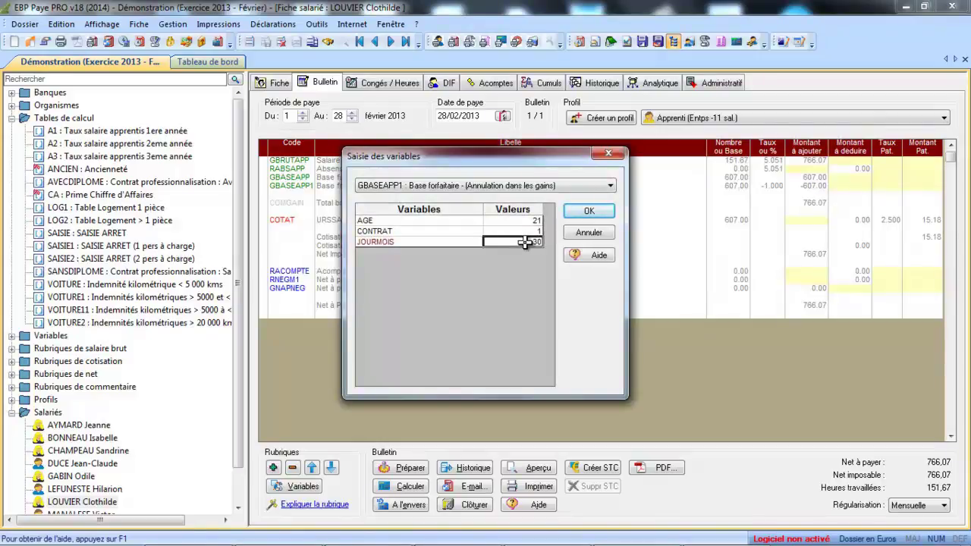
click(591, 214)
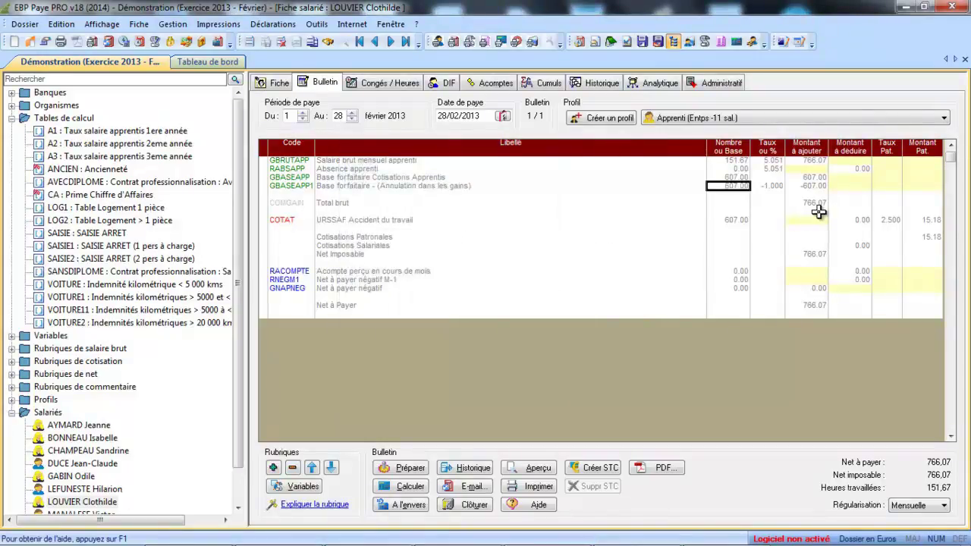
Switch the payslip's profile to Apprenti (Entps 11 à 19 sal.), accepting the loss of the current payslip.
click(776, 118)
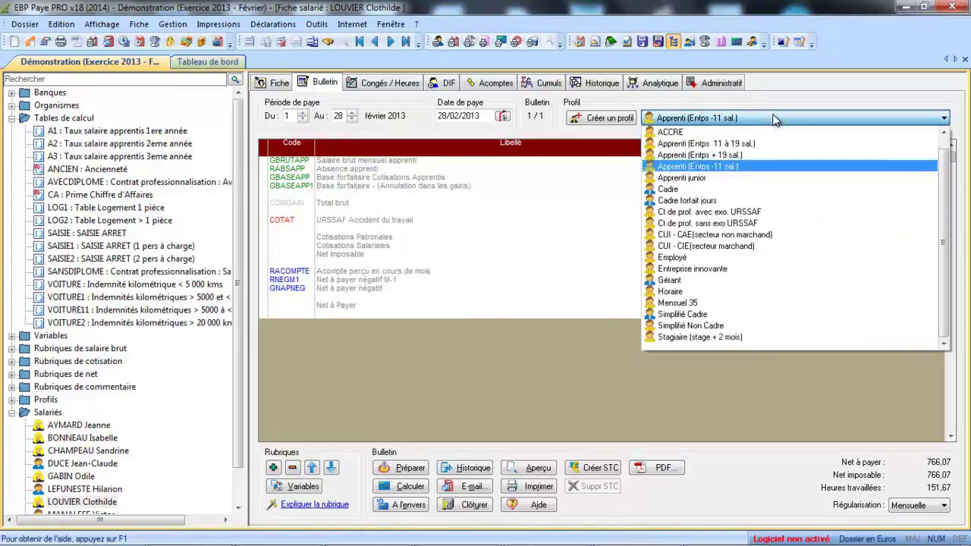
click(705, 144)
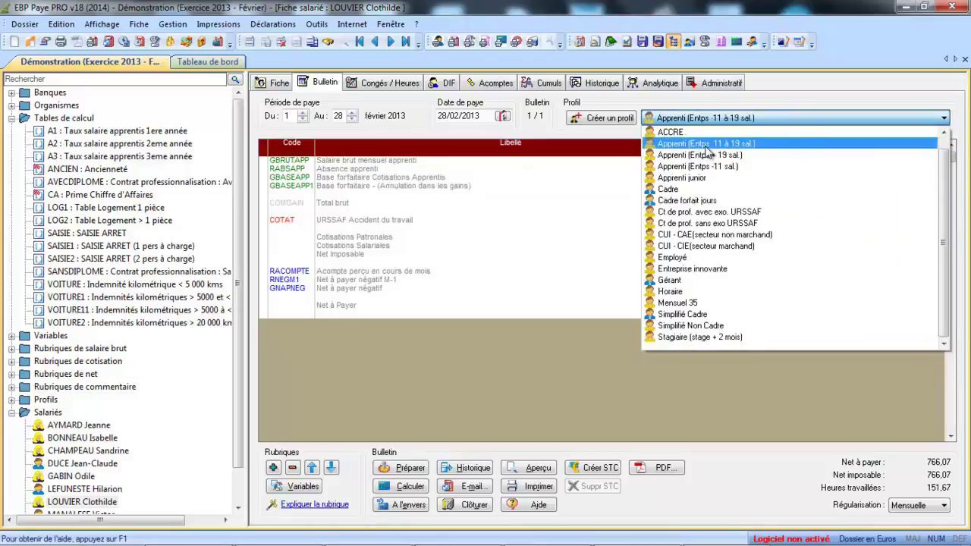
click(705, 148)
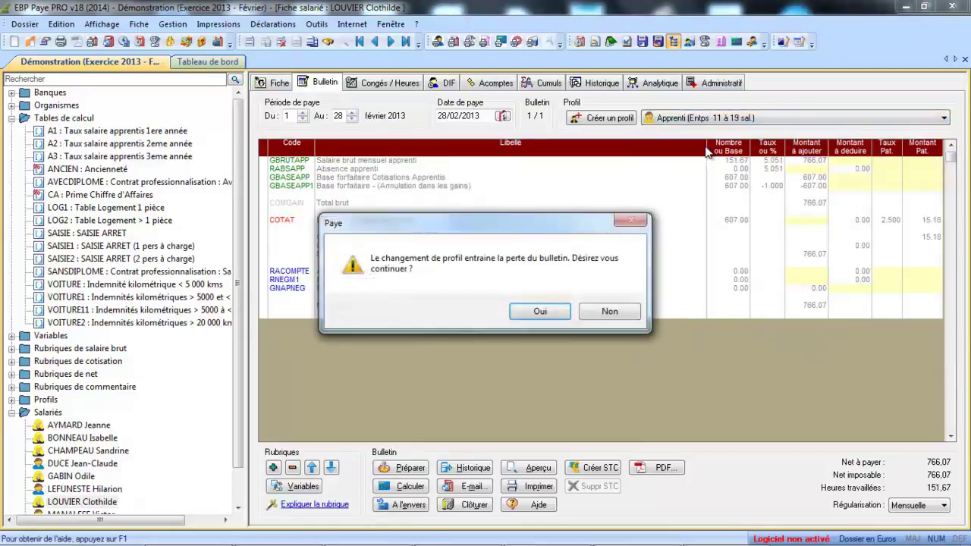
click(538, 311)
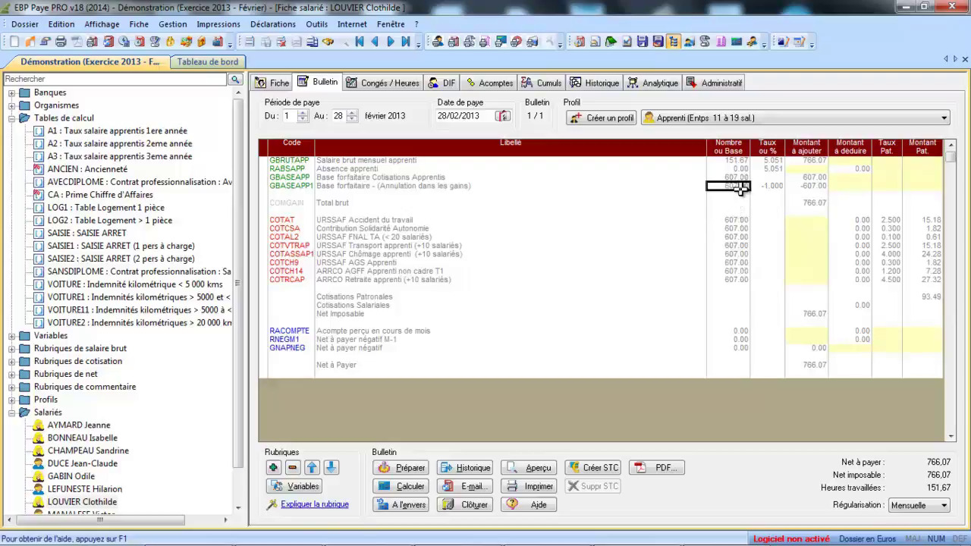
Apply the profile Apprenti (Entps + 19 sal.) to the payslip, accepting the loss of the current payslip.
click(754, 122)
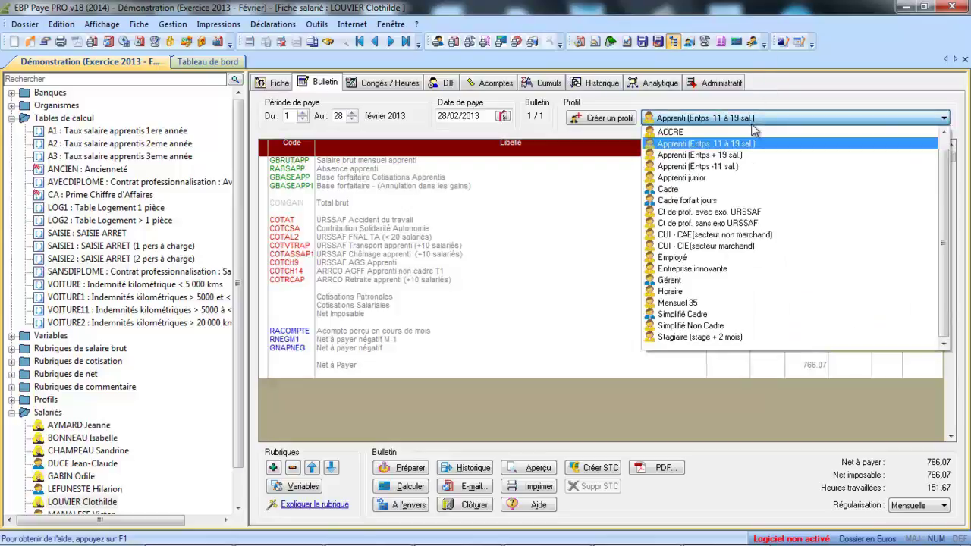
click(725, 157)
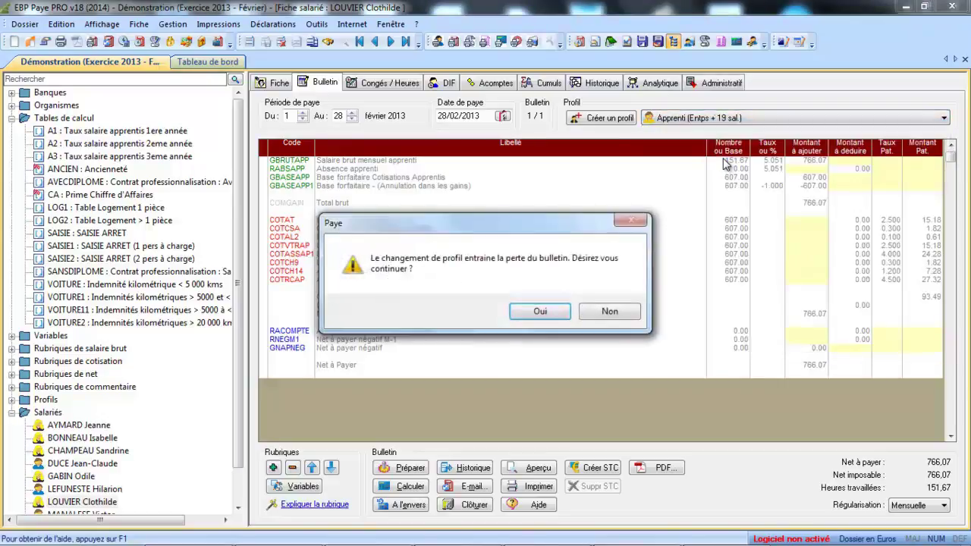
click(539, 311)
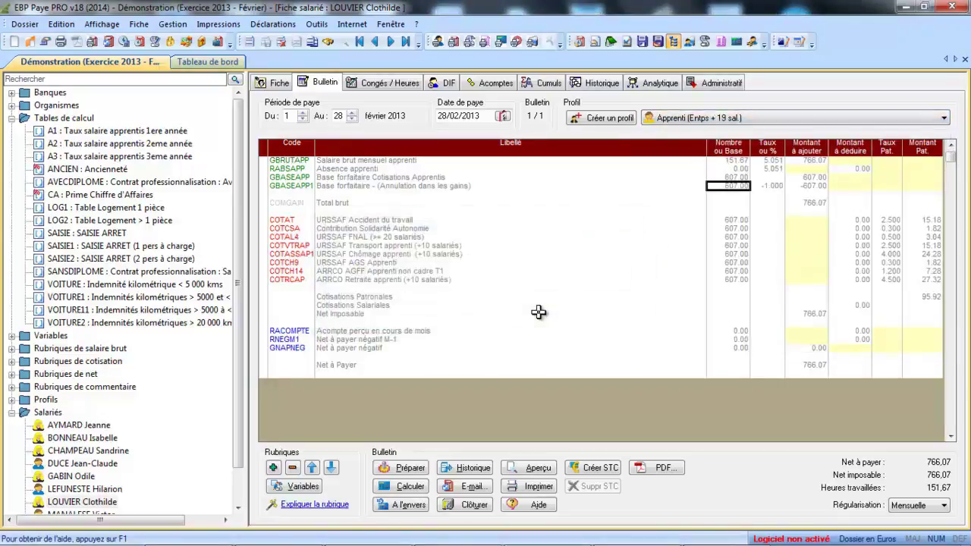